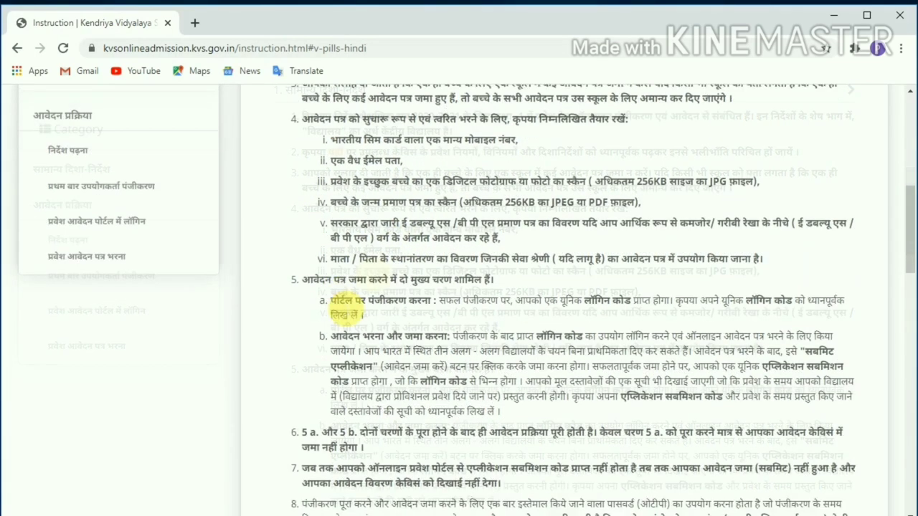
Read through the admission instructions, tick the declaration and proceed to New Registration
scroll(340, 303, down, 12)
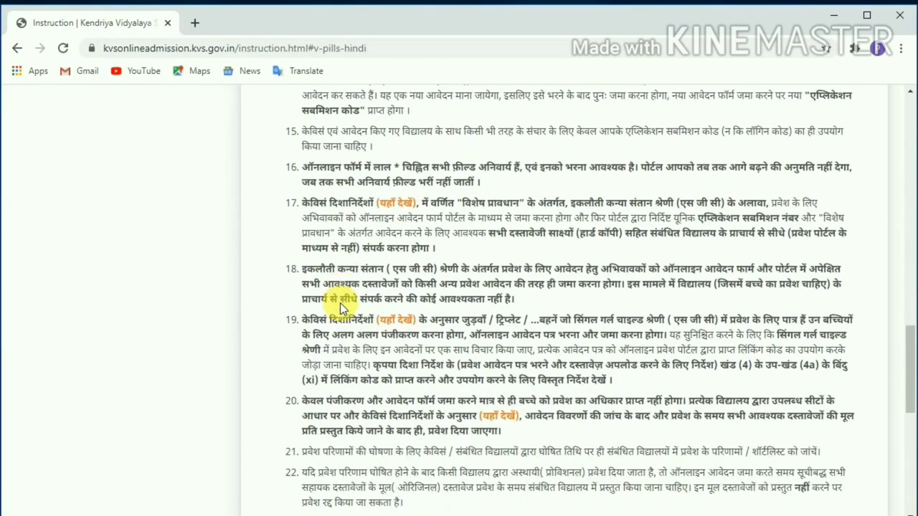
scroll(339, 303, down, 4)
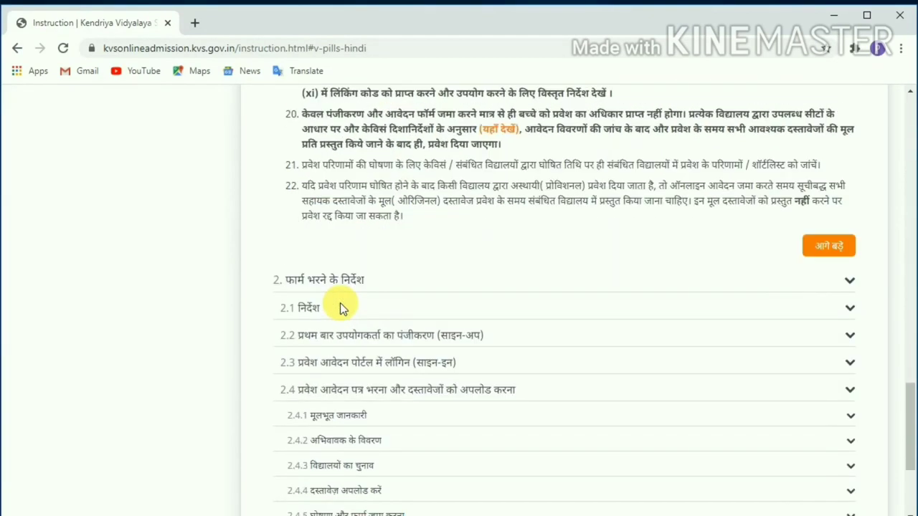
scroll(340, 304, up, 2)
scroll(339, 302, down, 5)
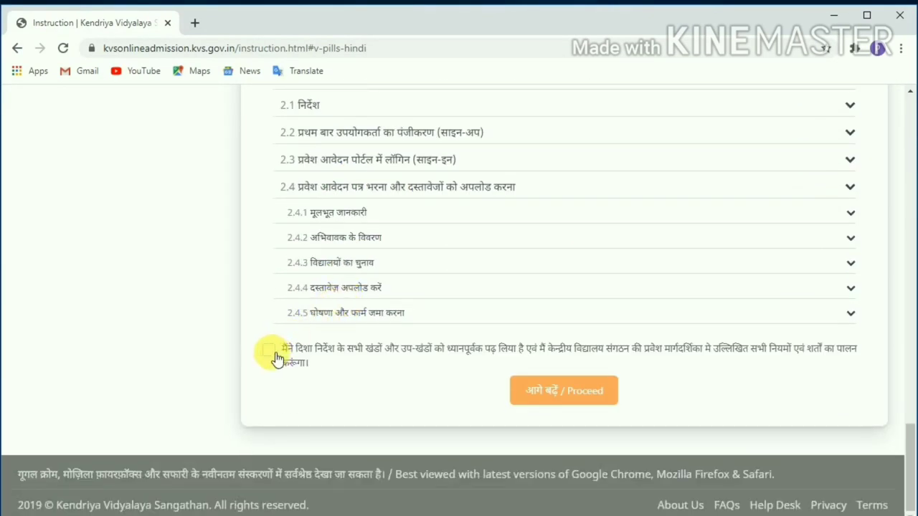
click(268, 350)
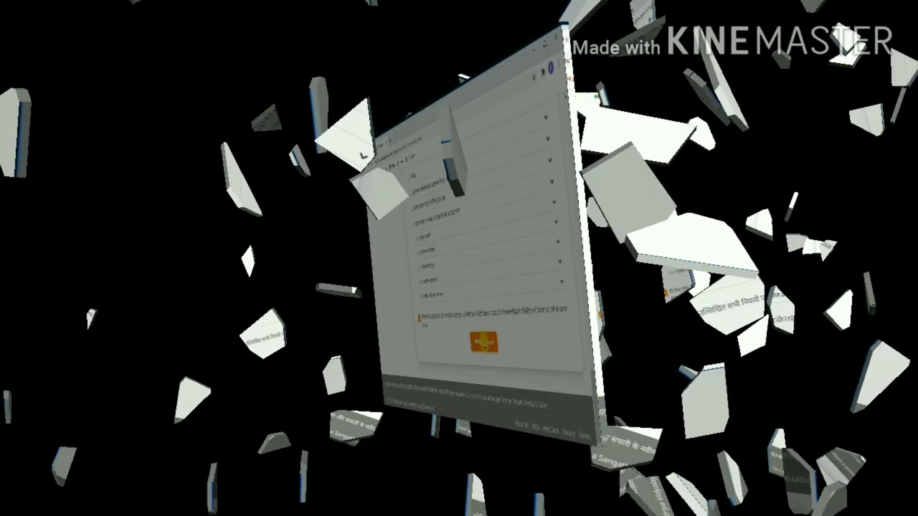
click(563, 391)
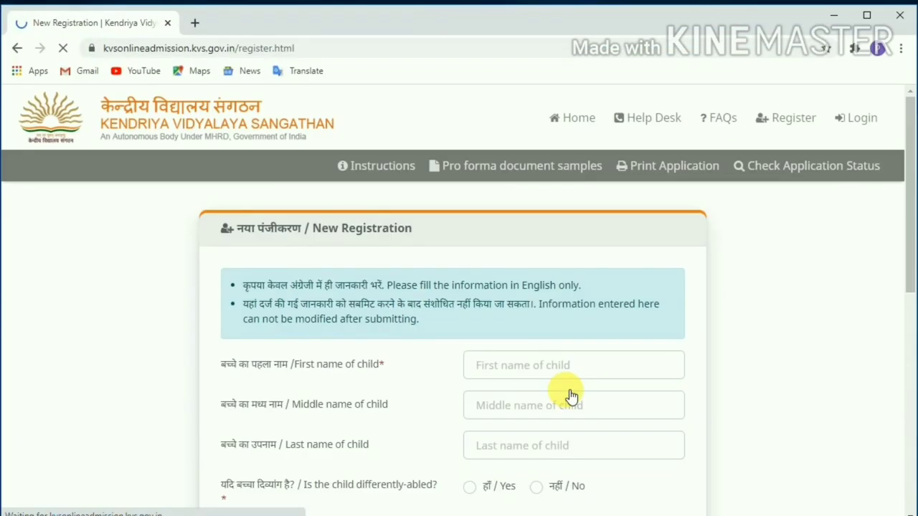
Mark the child as not differently-abled and pick the date of birth from the calendar
scroll(352, 308, down, 1)
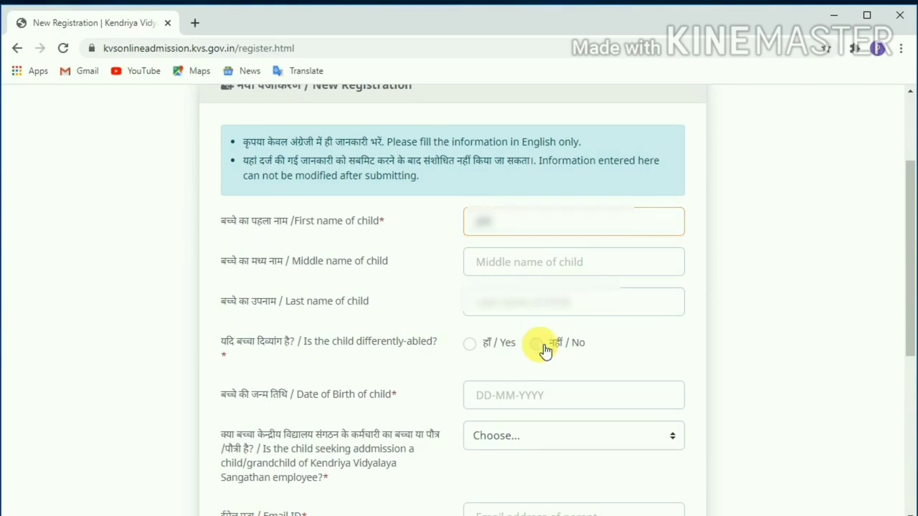
click(536, 345)
scroll(482, 322, down, 1)
scroll(483, 322, down, 2)
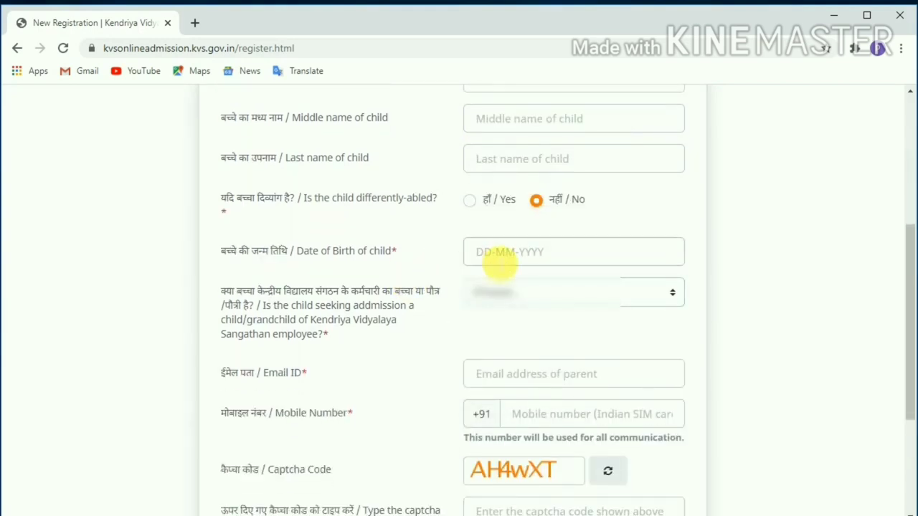
click(505, 252)
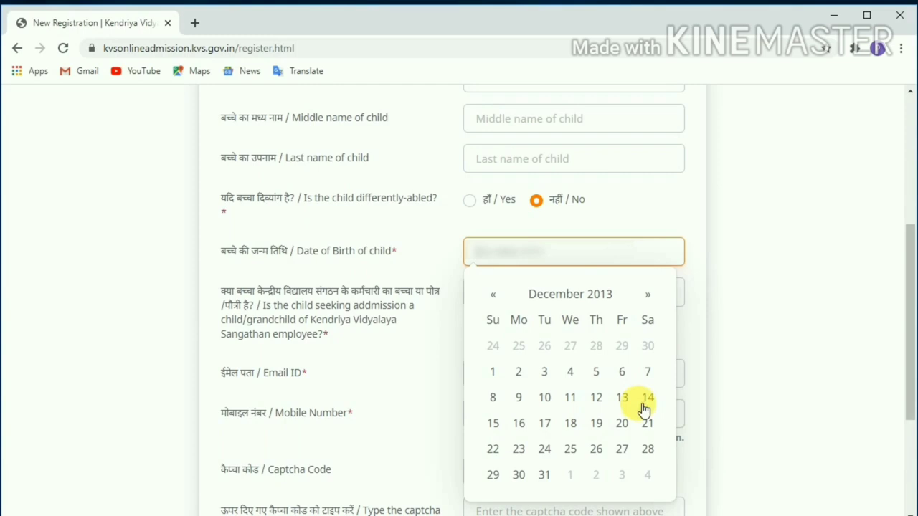
click(643, 387)
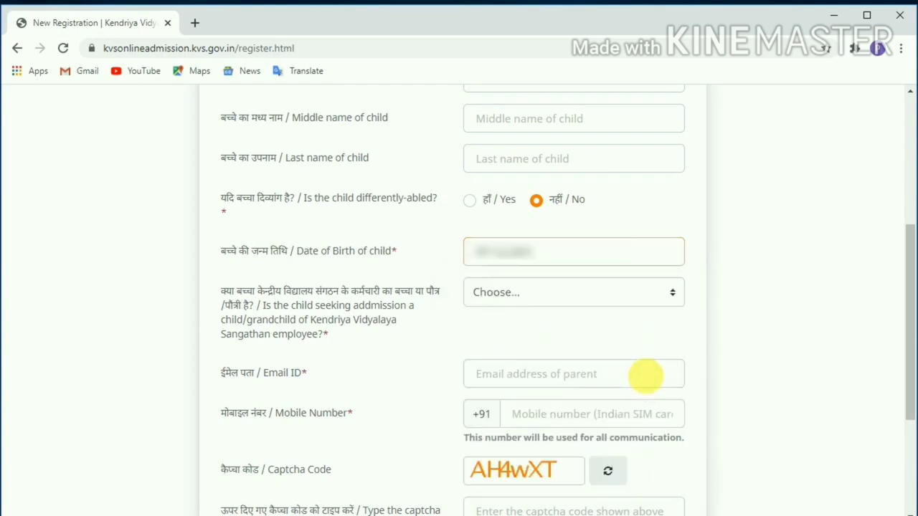
Set KVS employee relation to Not Applicable, then enter the parent's e-mail and the captcha
scroll(222, 287, down, 2)
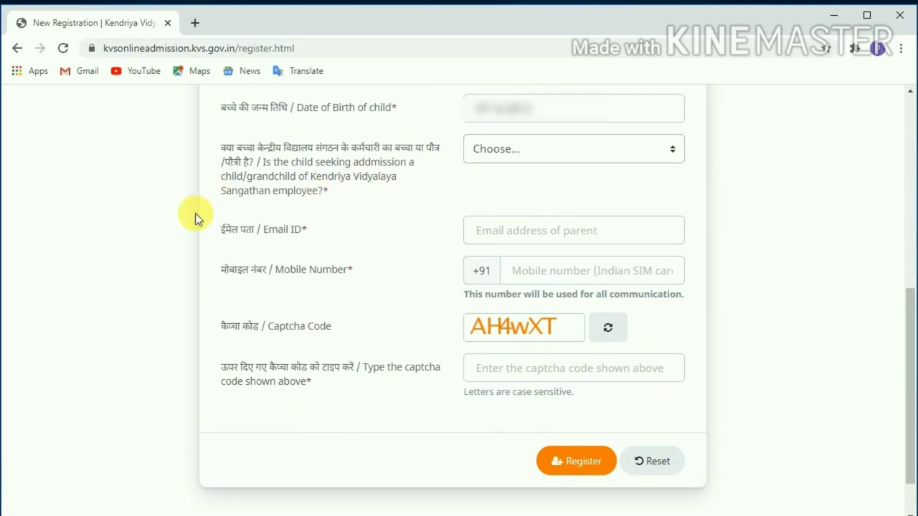
click(531, 159)
click(520, 188)
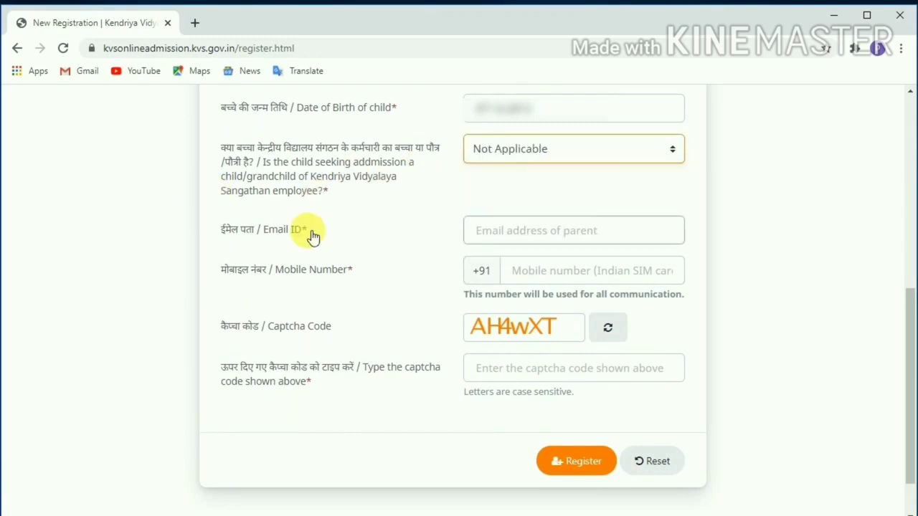
scroll(311, 236, down, 1)
click(497, 177)
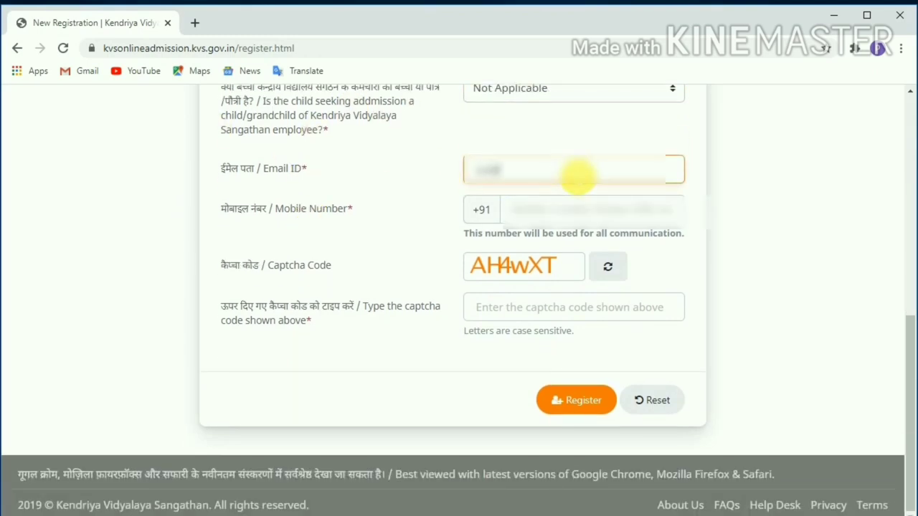
click(564, 310)
text(AH4wXT)
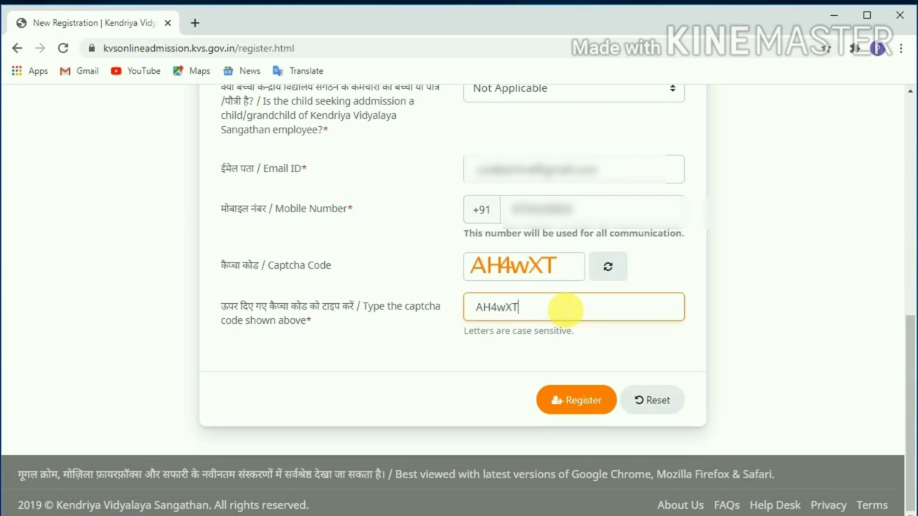
Register with OTP verification, print the Registration Successful page, and follow the login link
click(600, 406)
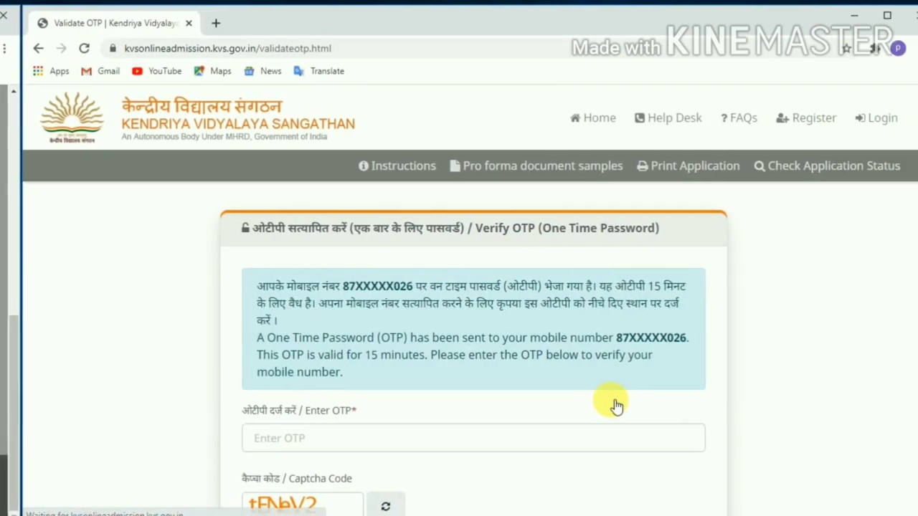
scroll(486, 365, down, 1)
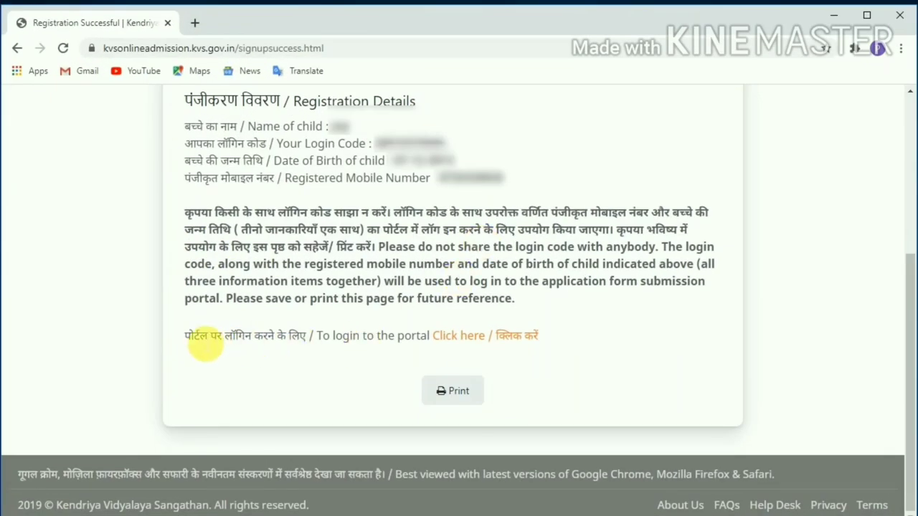
scroll(312, 348, up, 1)
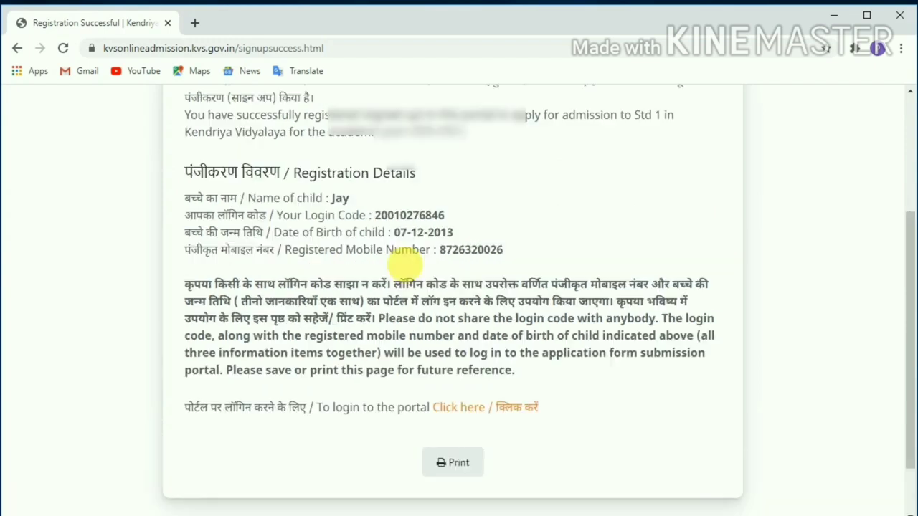
key(ctrl+p)
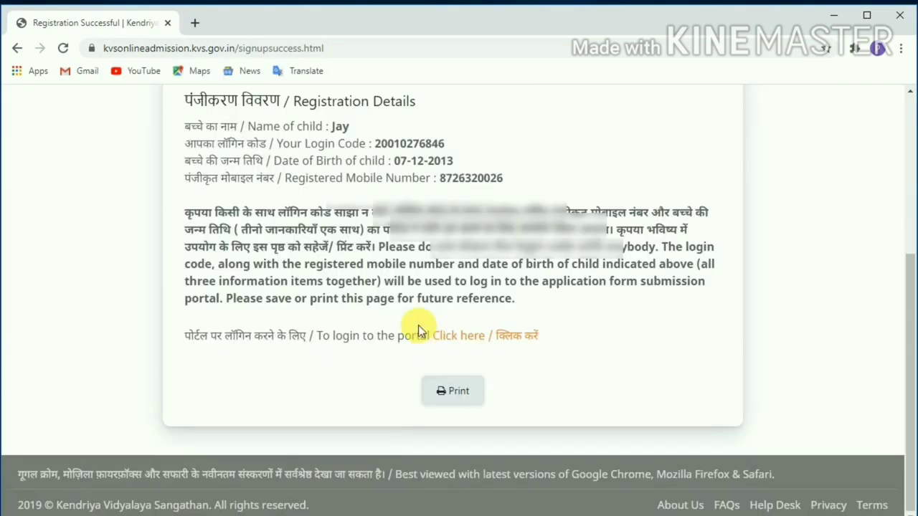
click(454, 334)
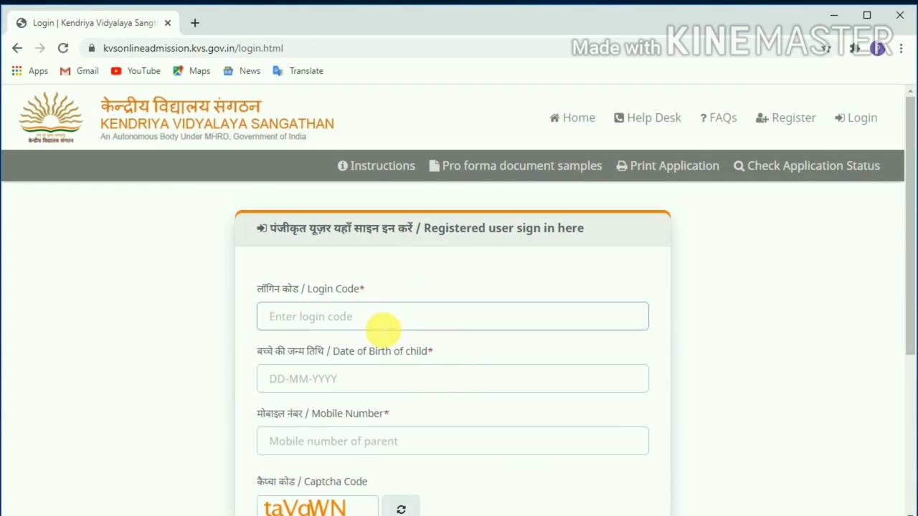
Enter the login code, birth date, mobile number and captcha, then log in
click(383, 330)
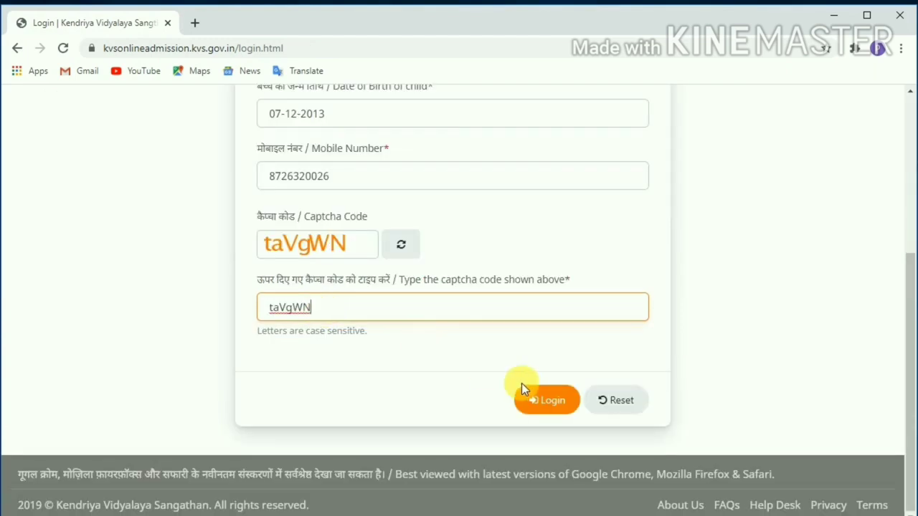
click(557, 406)
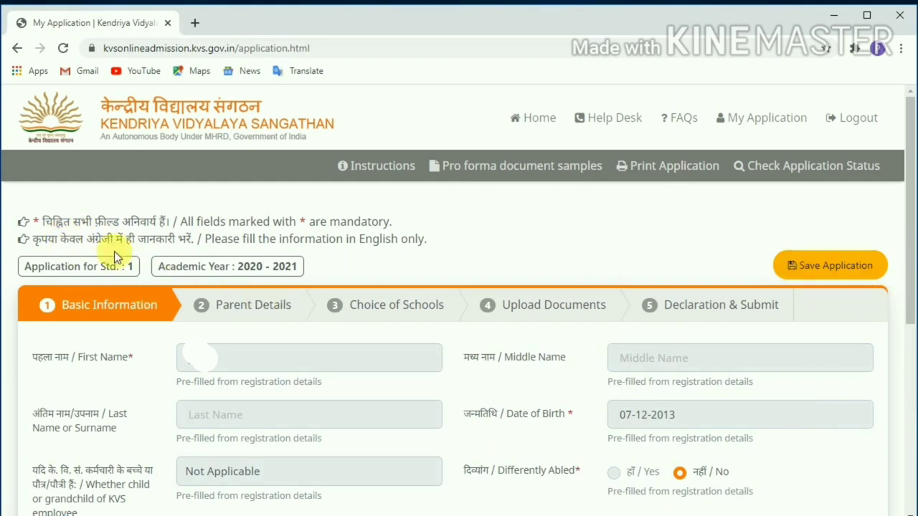
Set the child's gender to Male and caste category to OBC (Non-Creamy Layer)
scroll(56, 283, down, 1)
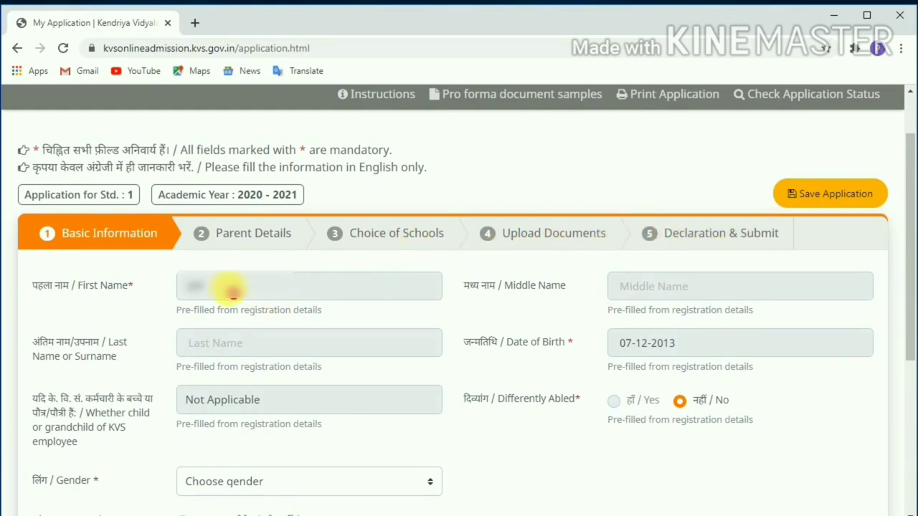
scroll(155, 245, down, 1)
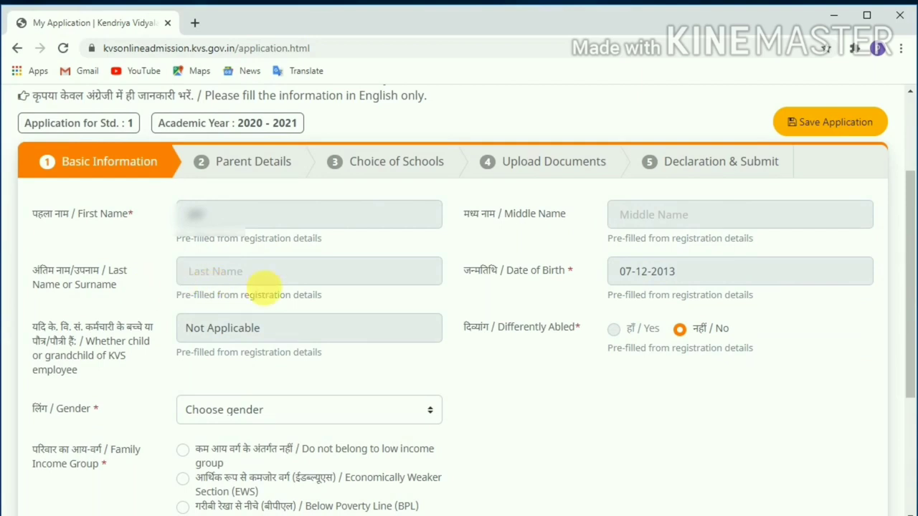
scroll(260, 329, down, 1)
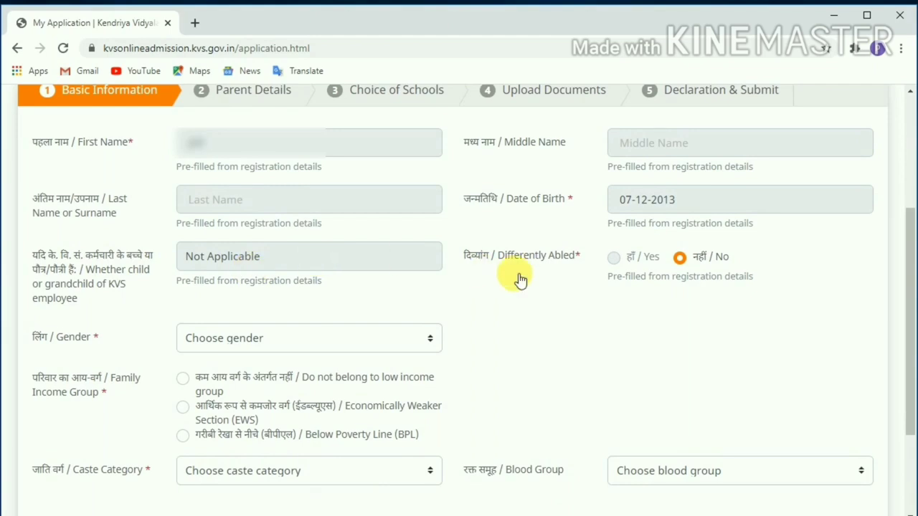
scroll(373, 297, down, 1)
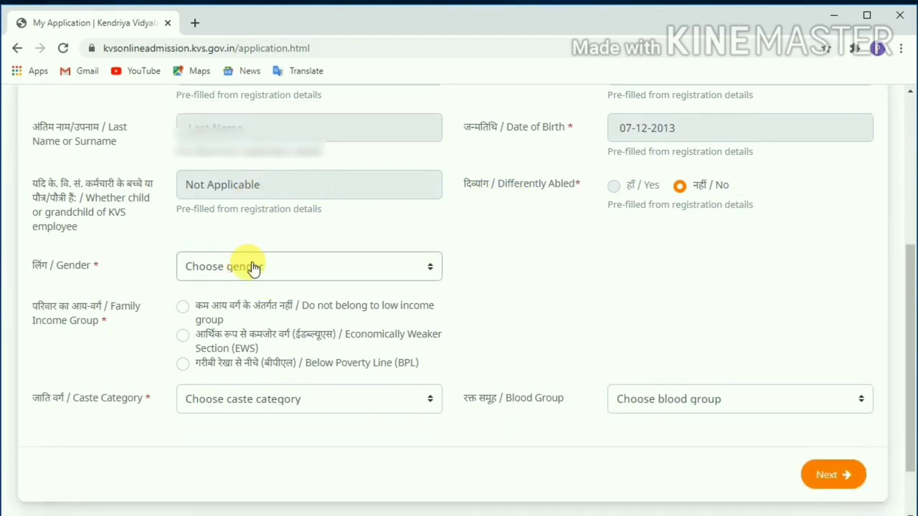
click(248, 266)
click(264, 330)
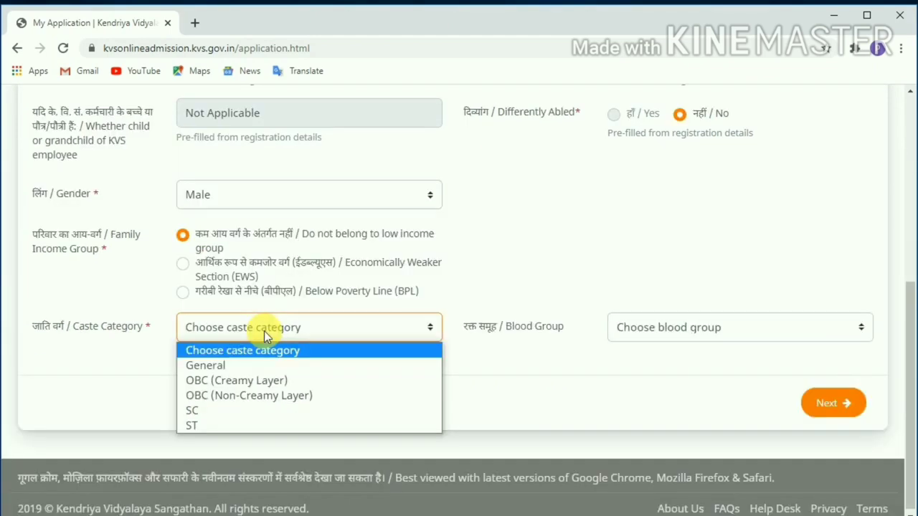
click(243, 396)
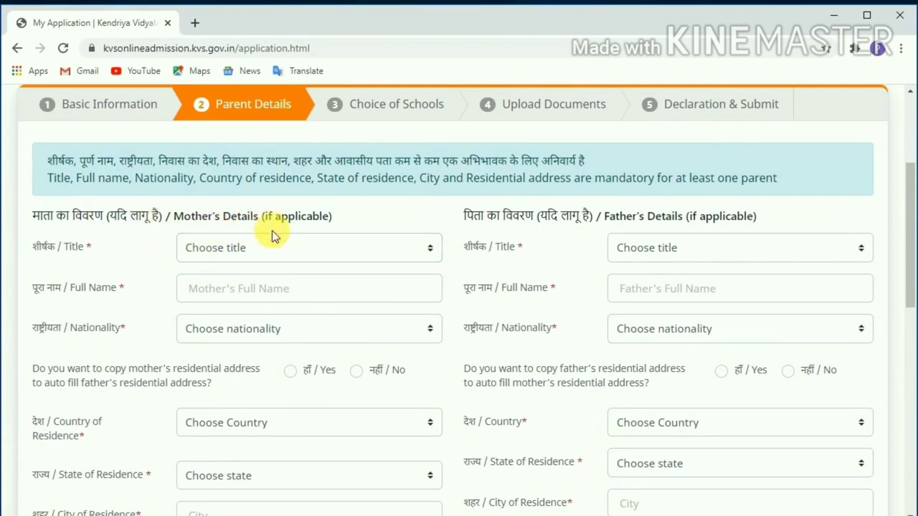
Give the mother title Mrs., country India, state Uttar Pradesh and city 'JHANS'
click(268, 249)
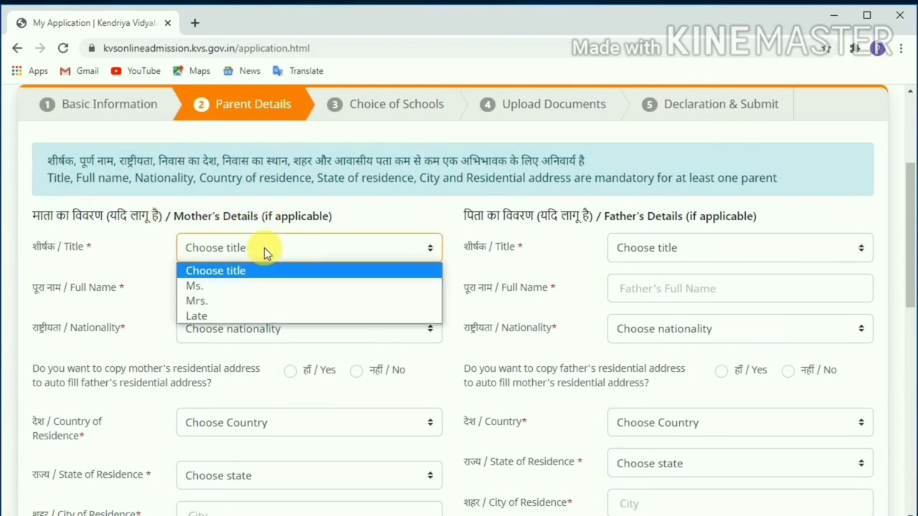
click(232, 302)
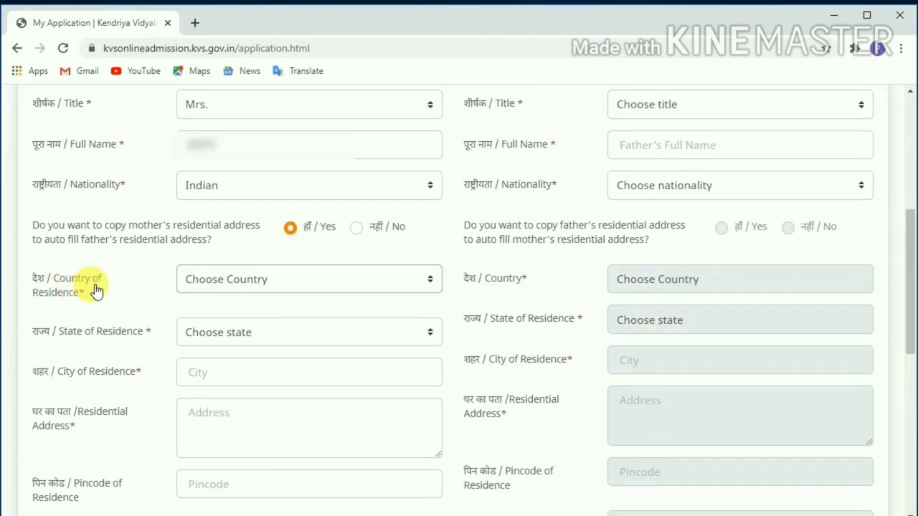
click(226, 279)
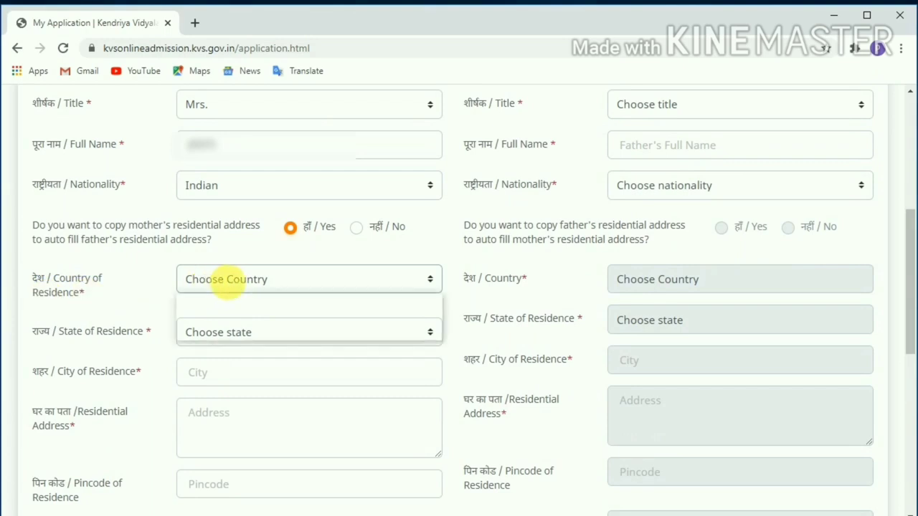
click(218, 322)
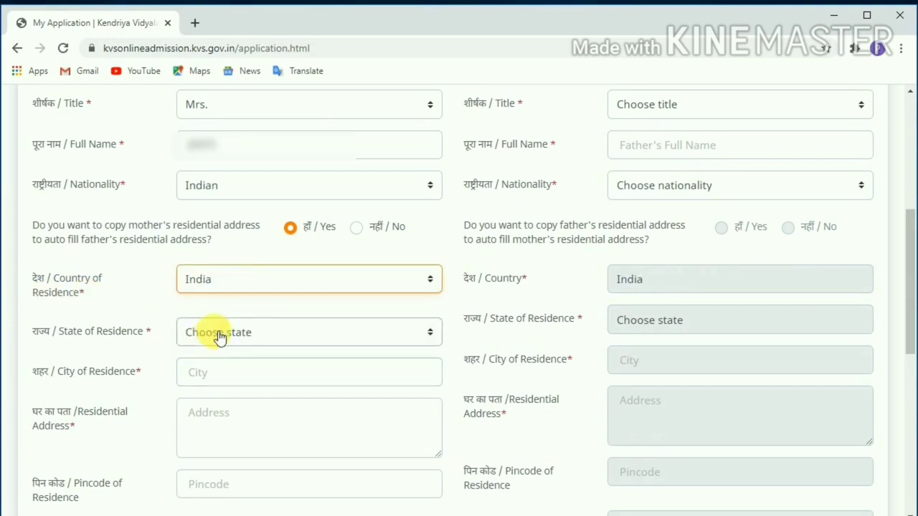
click(217, 336)
scroll(231, 294, down, 5)
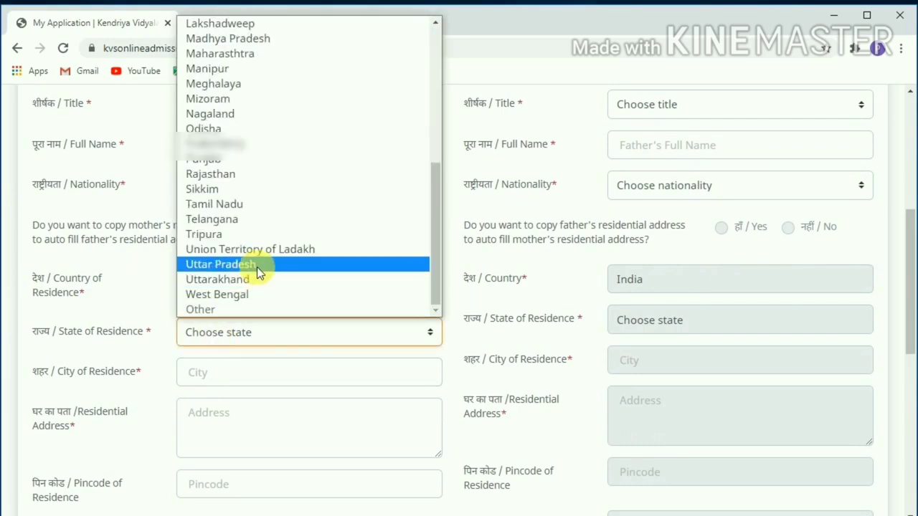
click(257, 265)
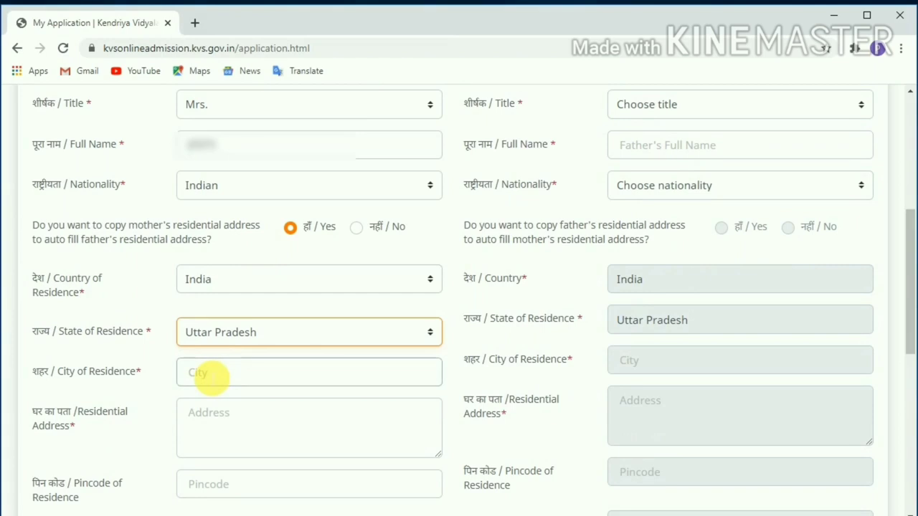
click(214, 375)
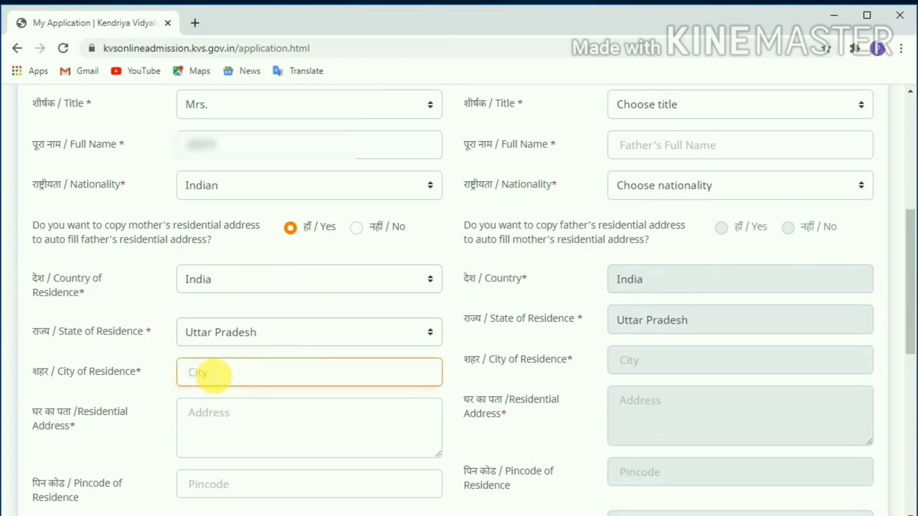
text(JHANSI)
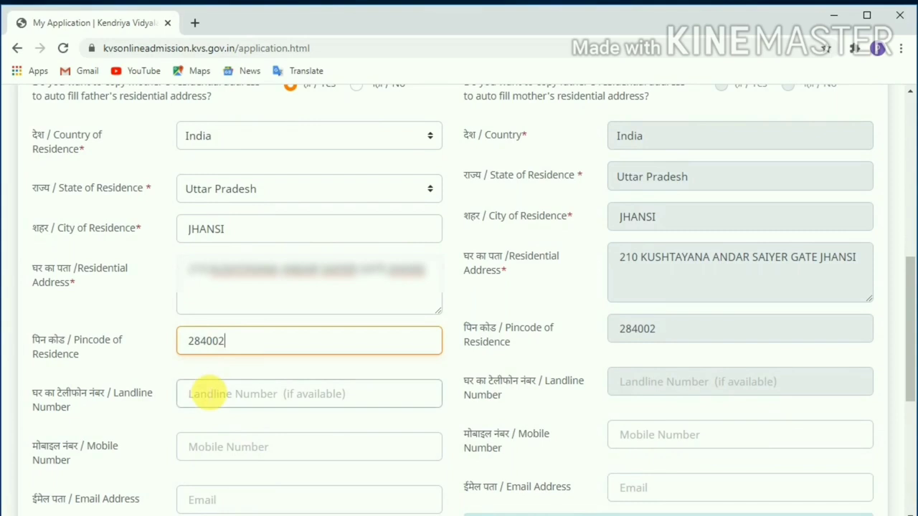
Enter the mother's mobile and e-mail, then fill in the father's details including mobile
scroll(208, 387, down, 1)
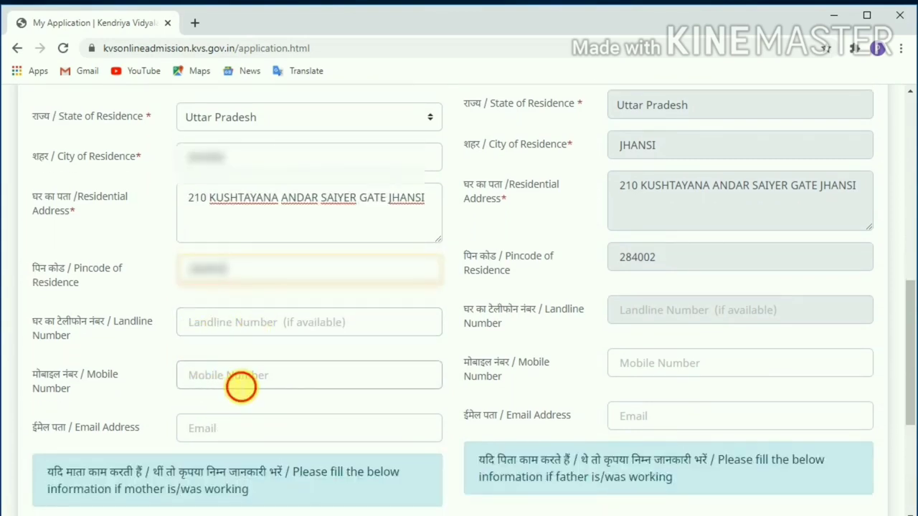
click(241, 388)
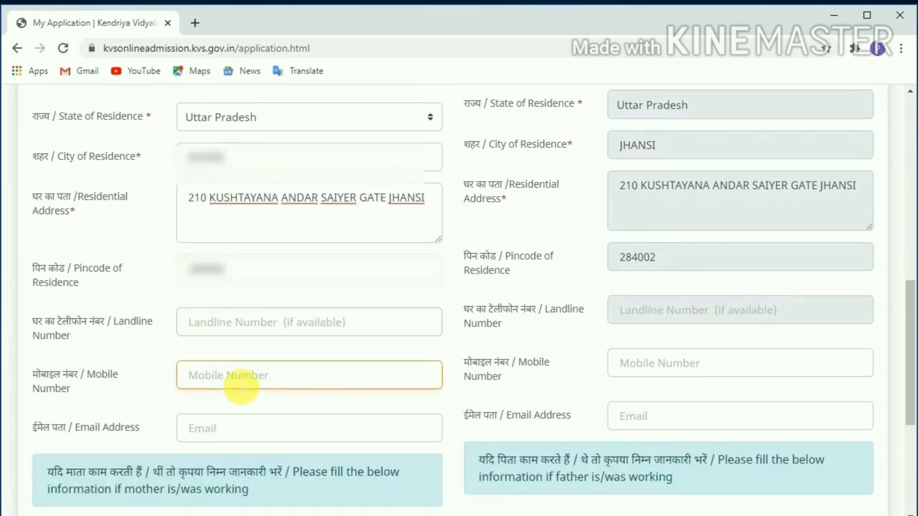
click(208, 365)
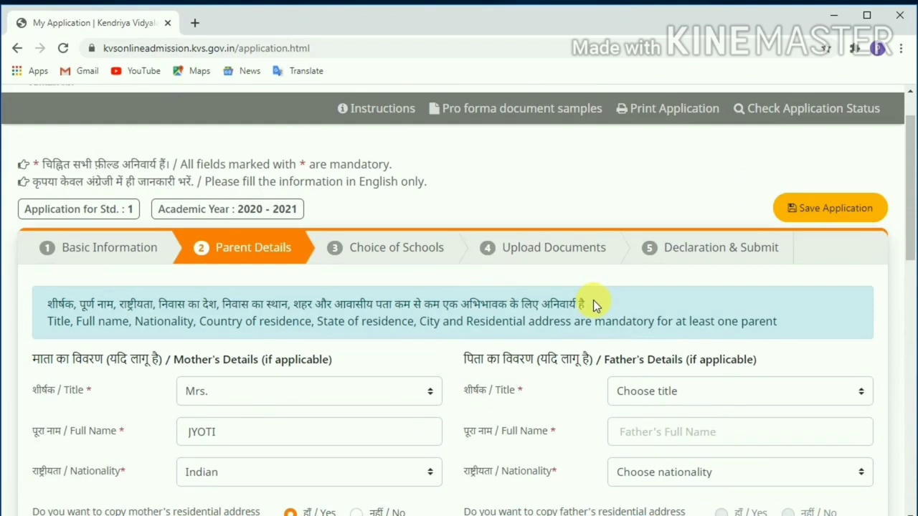
scroll(593, 300, down, 3)
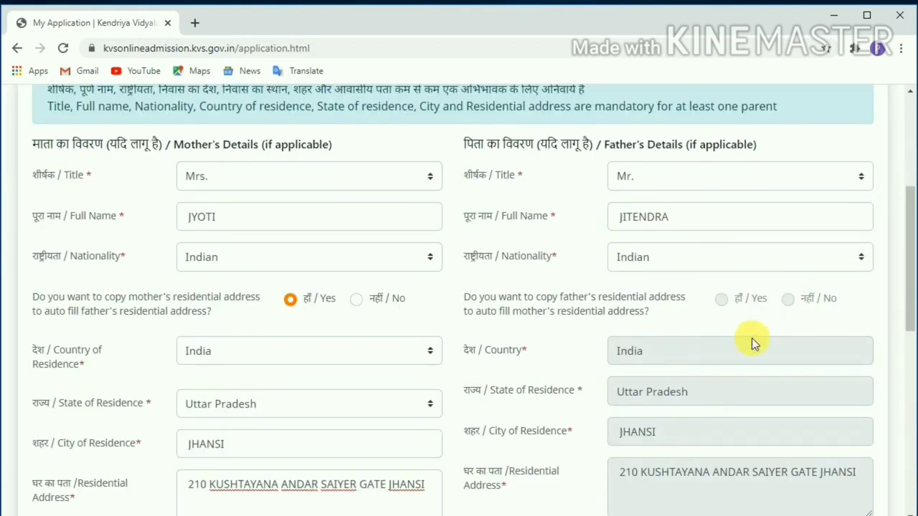
scroll(697, 350, down, 2)
scroll(686, 348, down, 2)
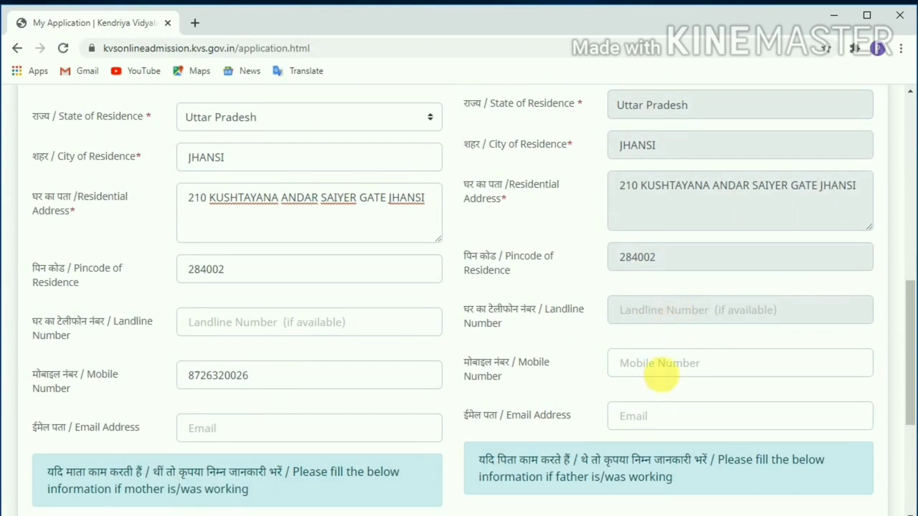
click(666, 365)
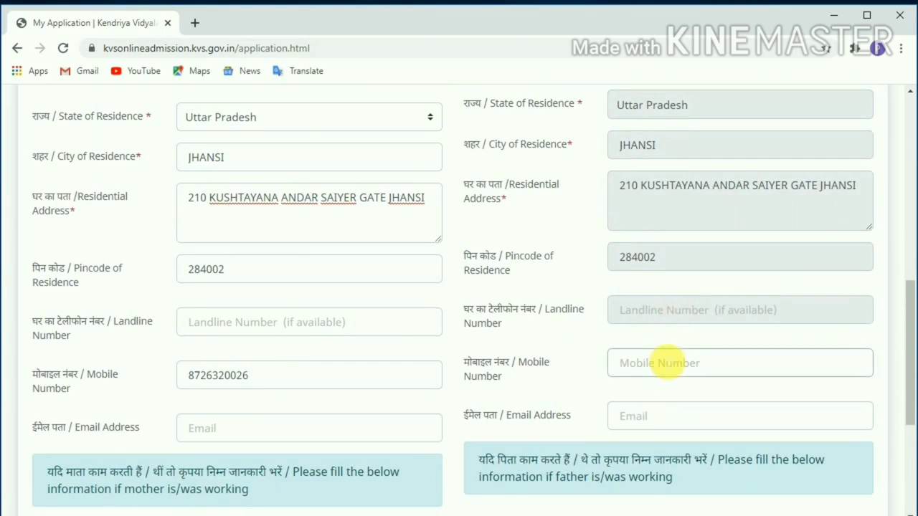
scroll(665, 364, down, 1)
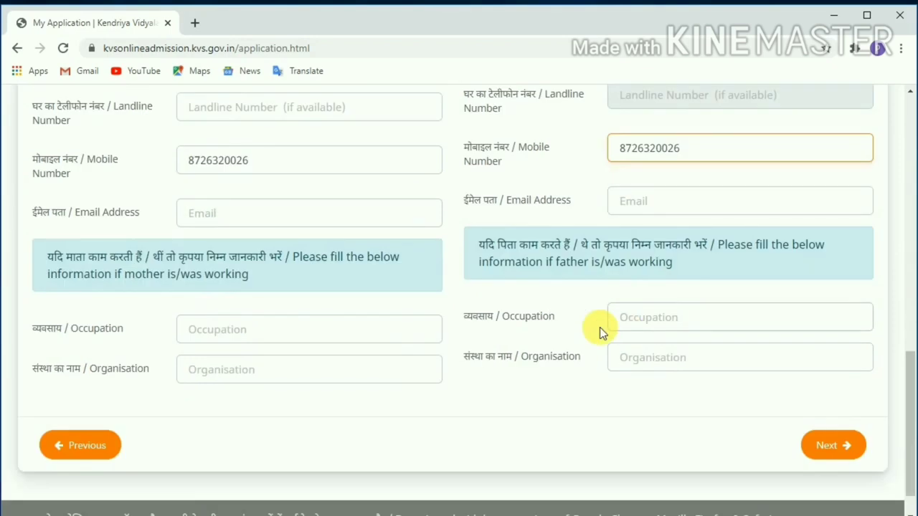
scroll(600, 327, down, 1)
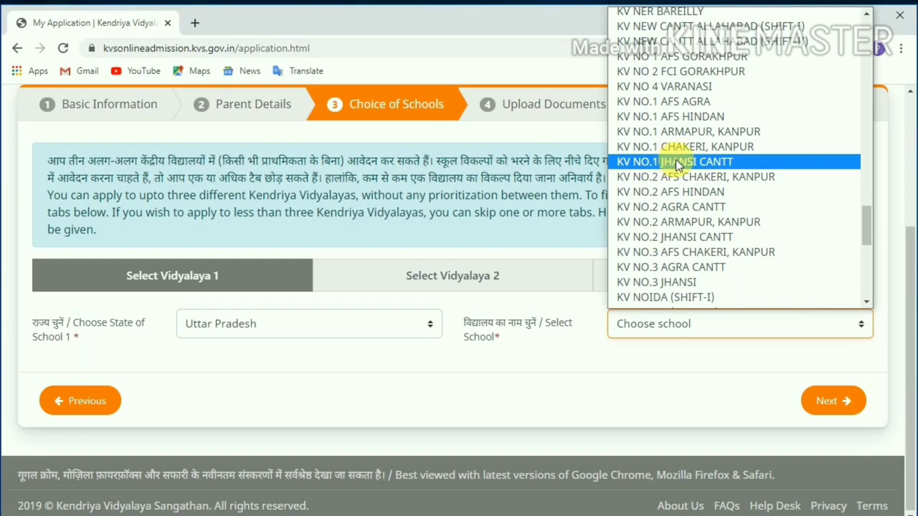
Choose KV NO.1 JHANSI CANTT as School 1, mark it within 5 km, and open Vidyalaya 2
click(677, 161)
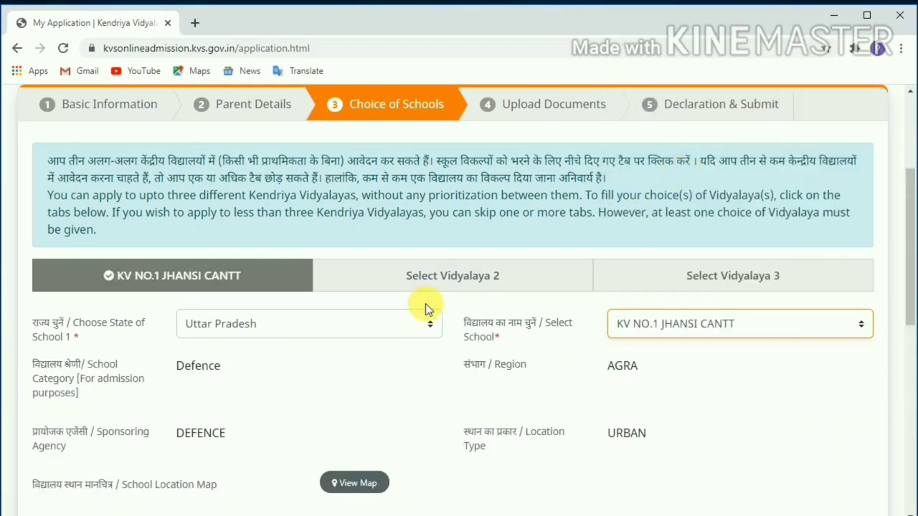
scroll(425, 304, down, 1)
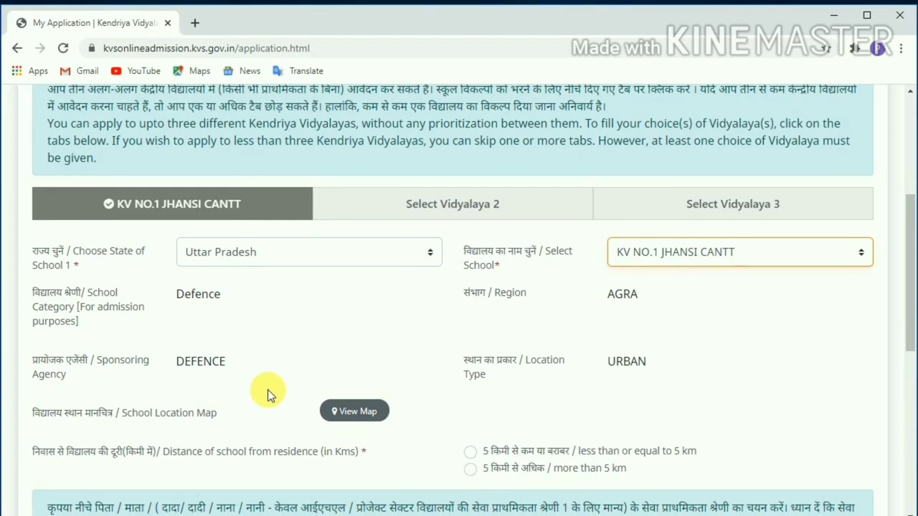
scroll(492, 380, down, 1)
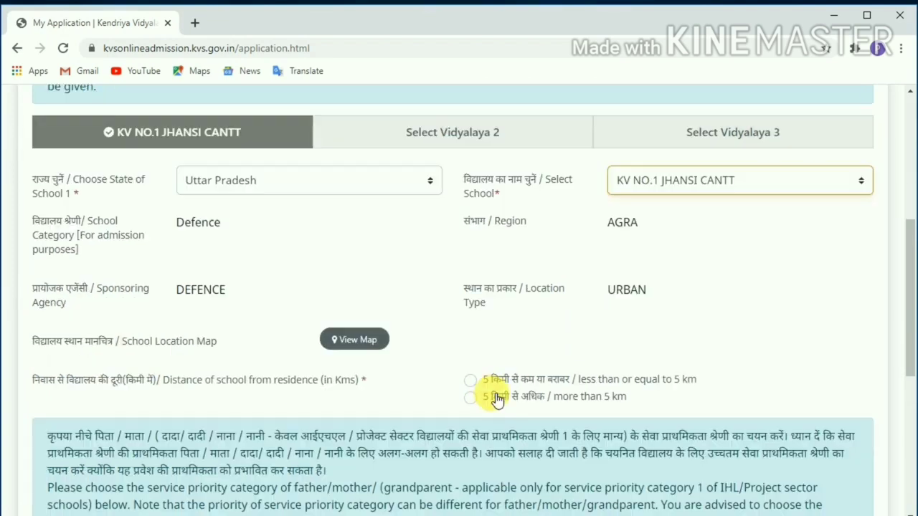
click(473, 381)
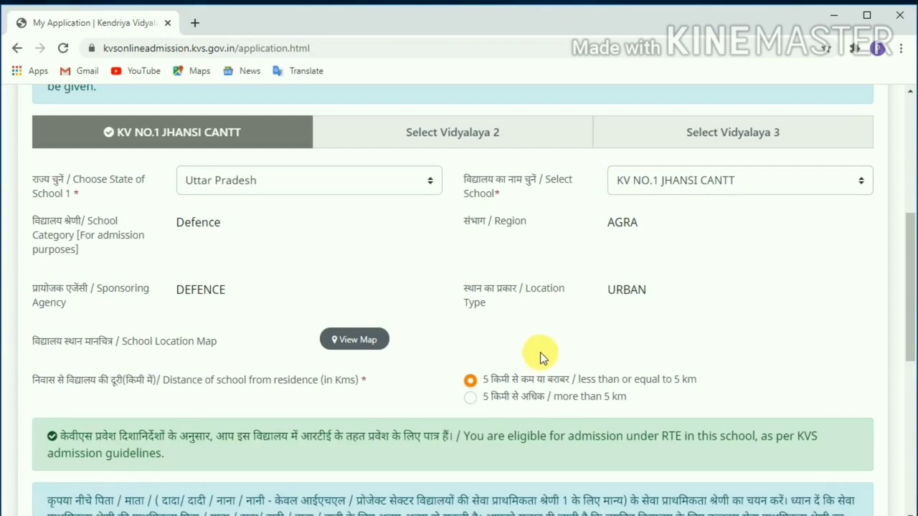
scroll(433, 361, down, 5)
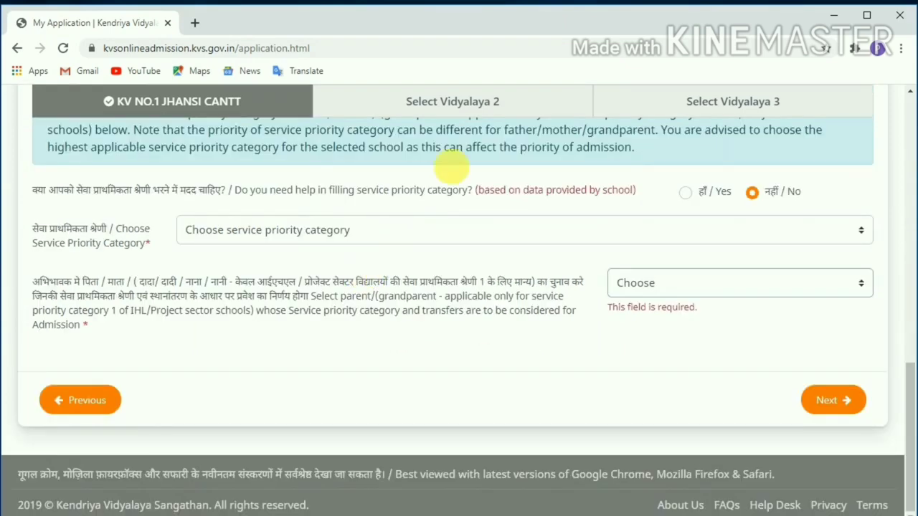
click(486, 113)
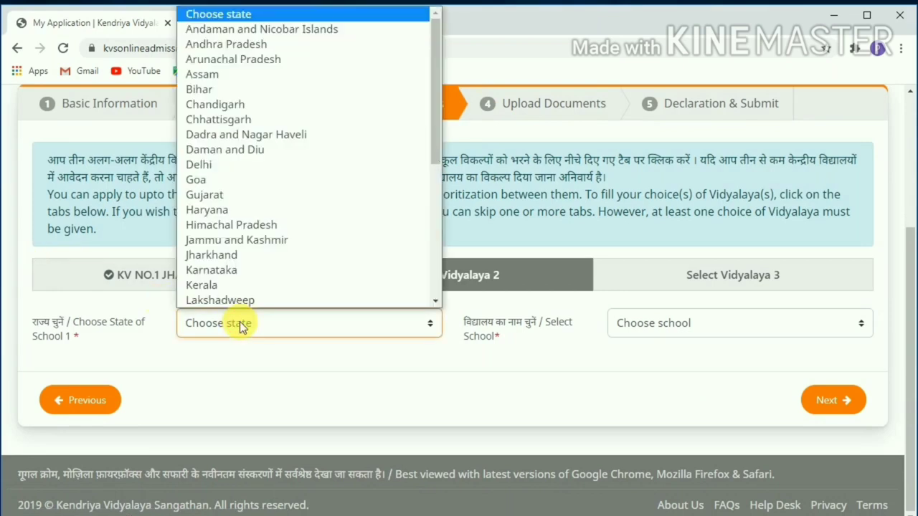
Set the third school choice to KV NO.3 JHANSI in Uttar Pradesh
scroll(258, 287, down, 3)
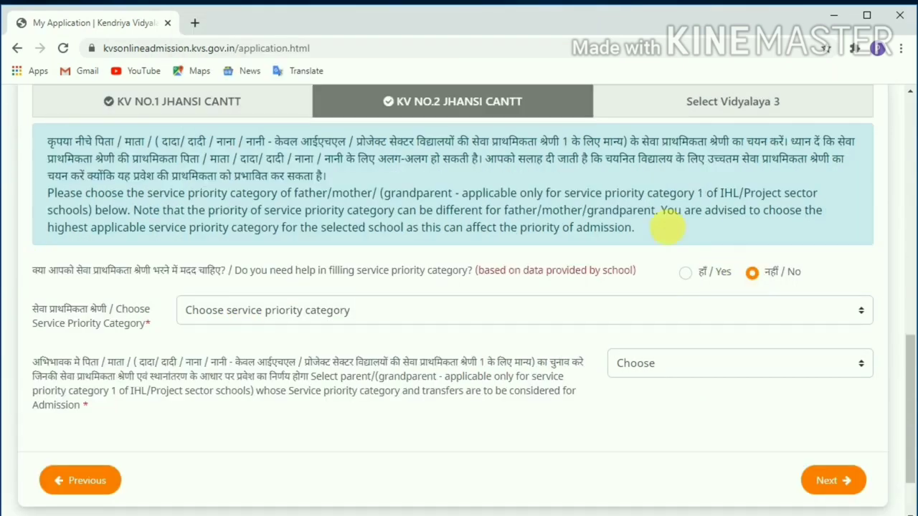
click(703, 103)
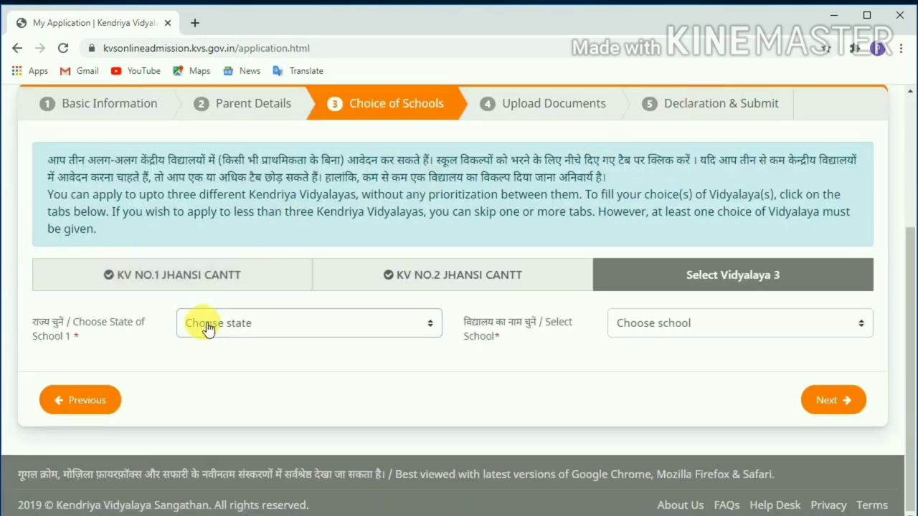
click(208, 324)
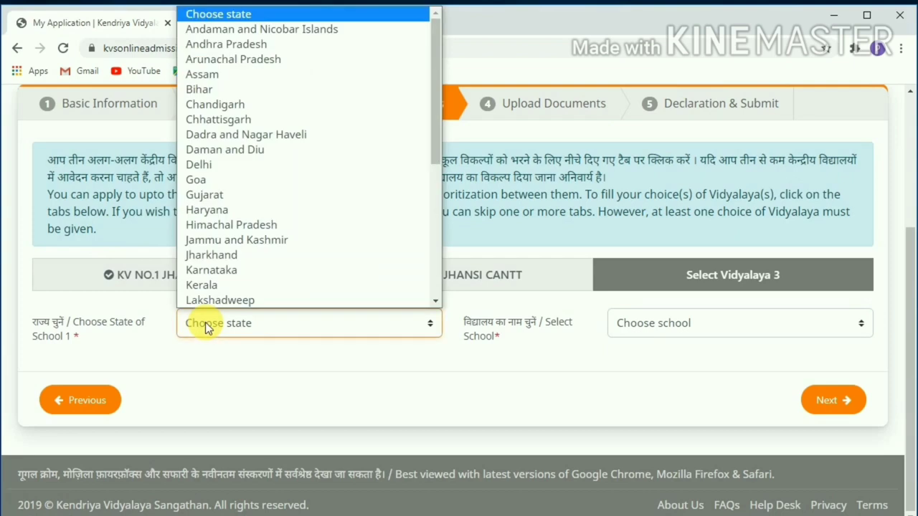
scroll(261, 223, down, 5)
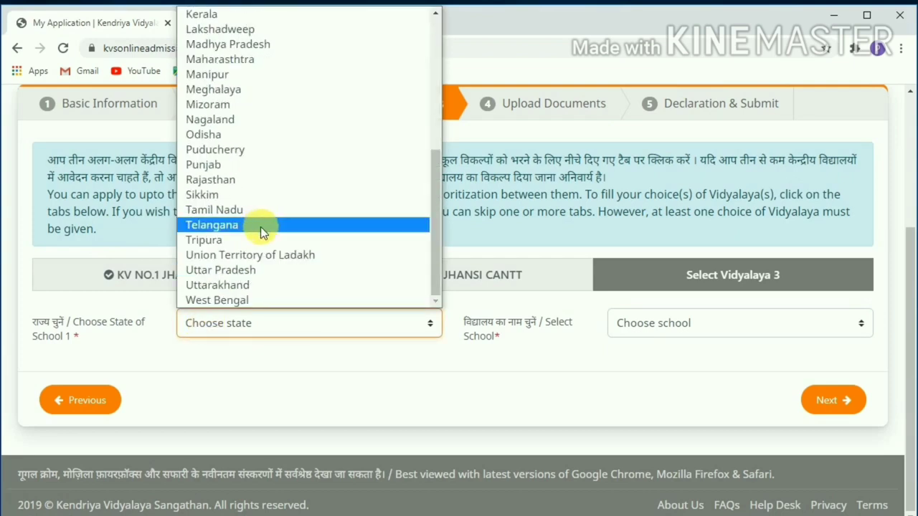
click(254, 269)
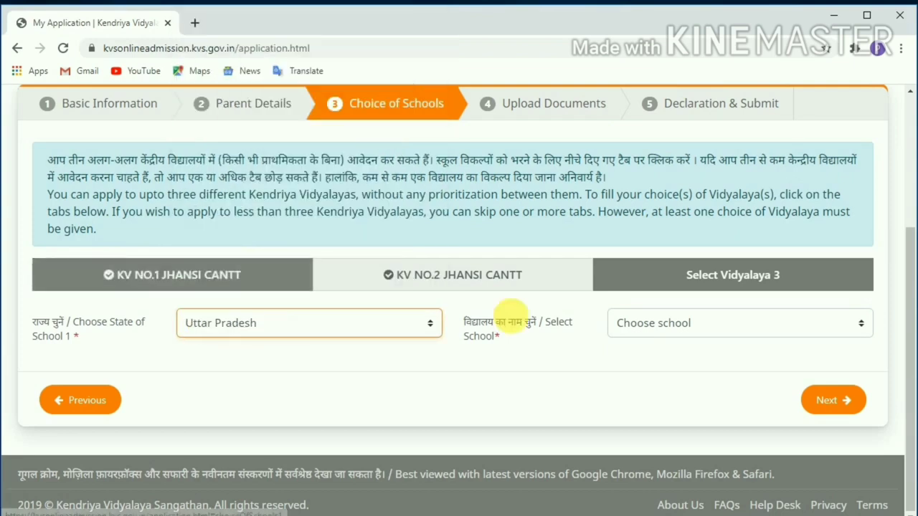
click(660, 332)
click(685, 283)
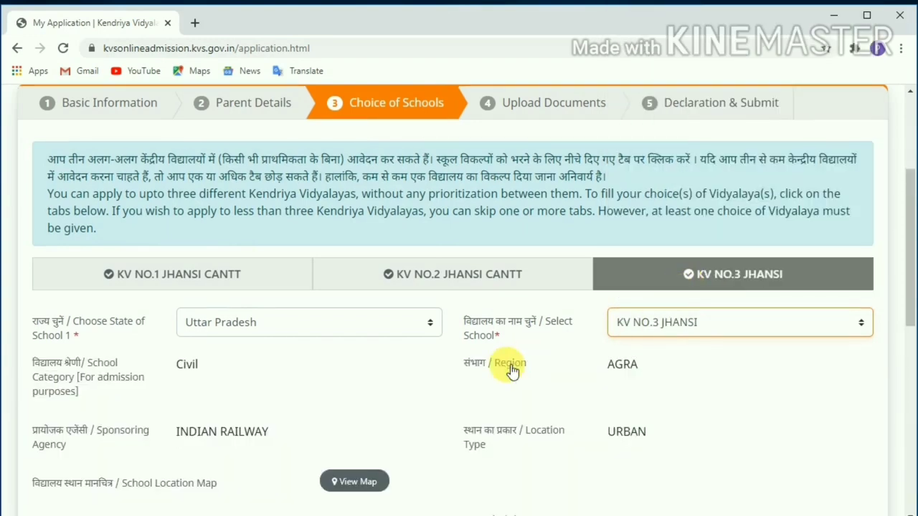
scroll(511, 371, down, 4)
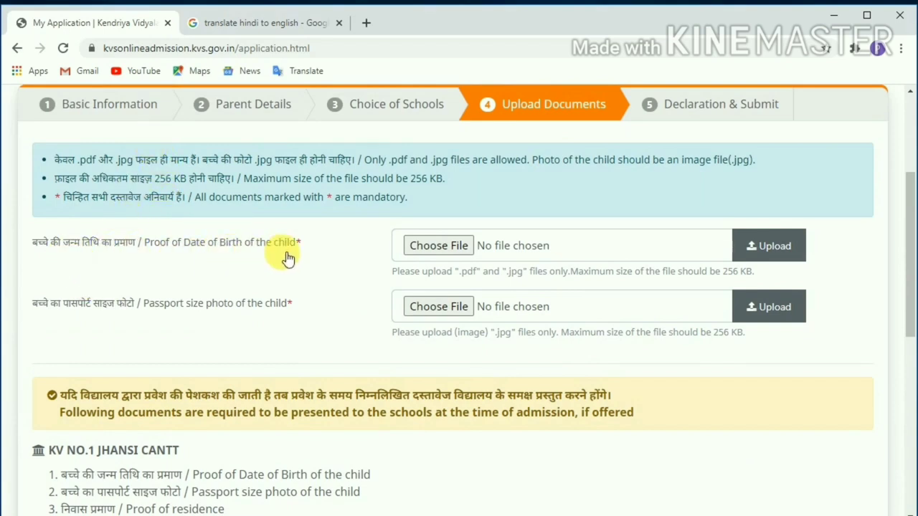
Upload BIRTH 1.jpg and PHOTO 1.jpg, review the required documents list, and continue
click(461, 244)
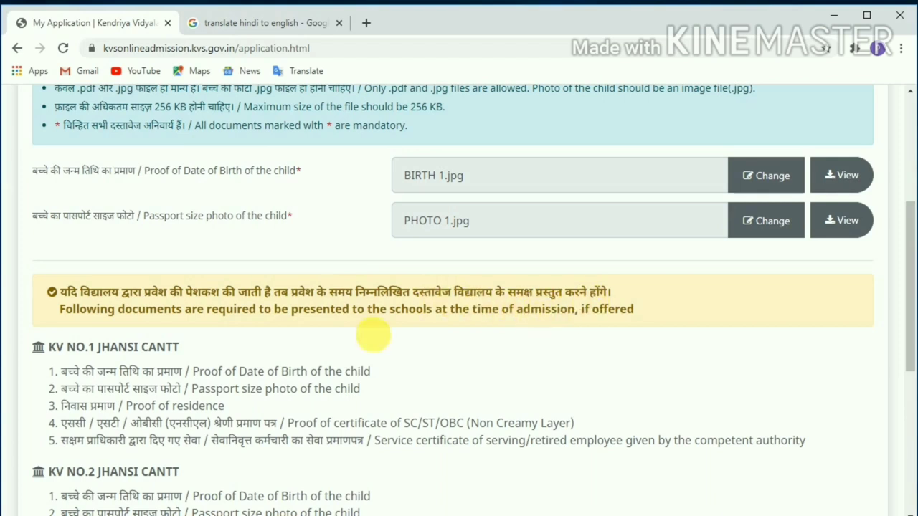
scroll(275, 337, down, 2)
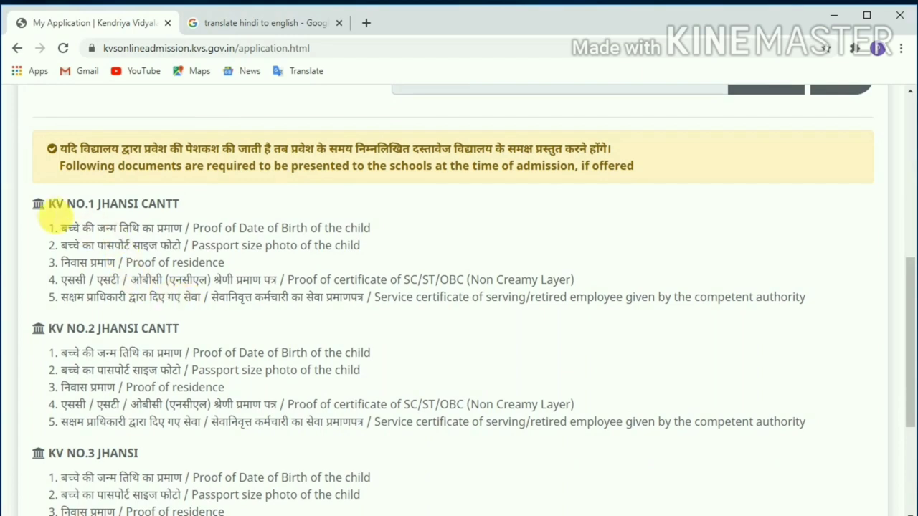
scroll(141, 316, down, 2)
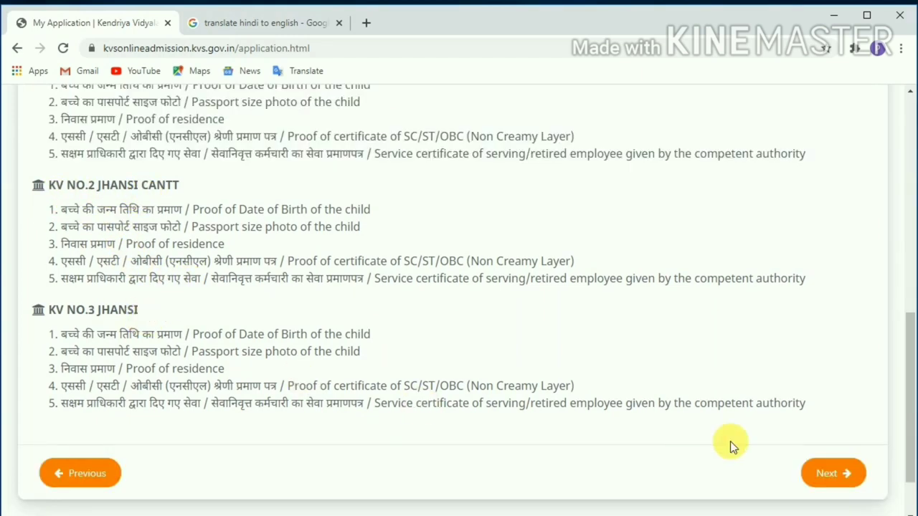
click(826, 473)
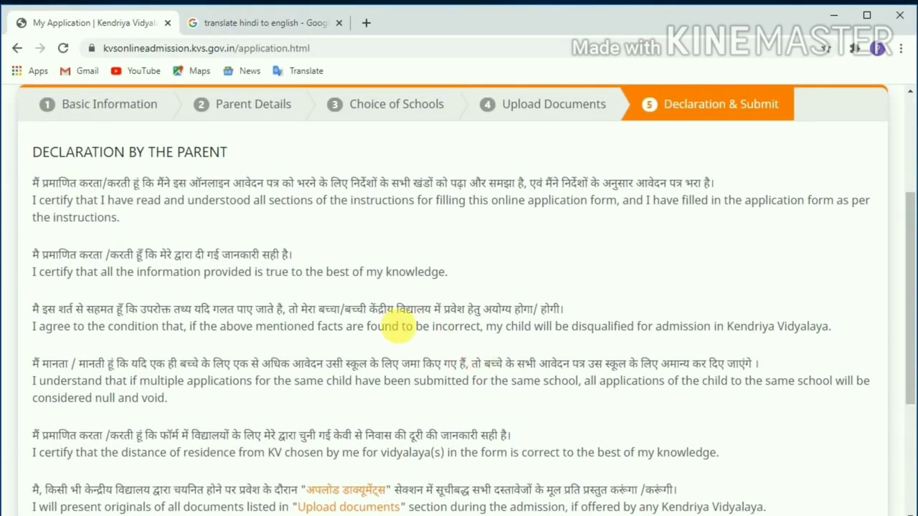
Tick the declaration agreement, Save to Preview, confirm the Done message, and open Preview
scroll(84, 215, down, 2)
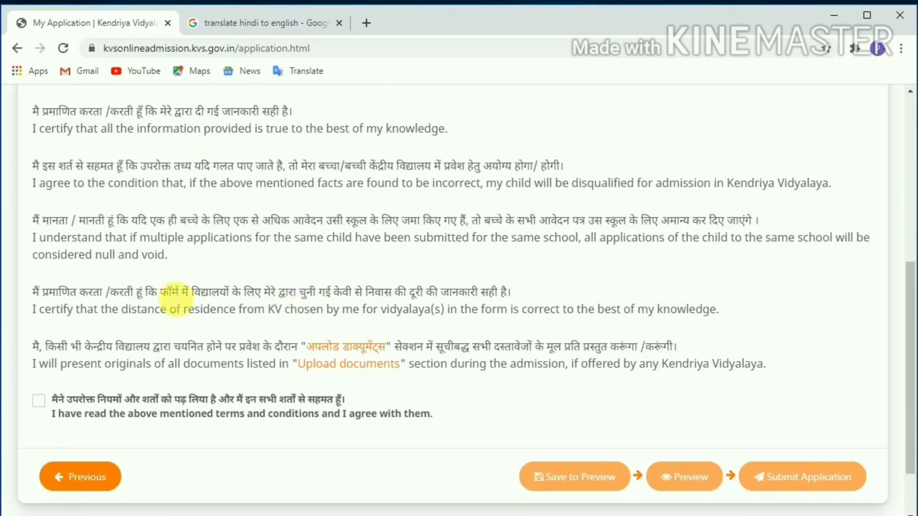
click(40, 403)
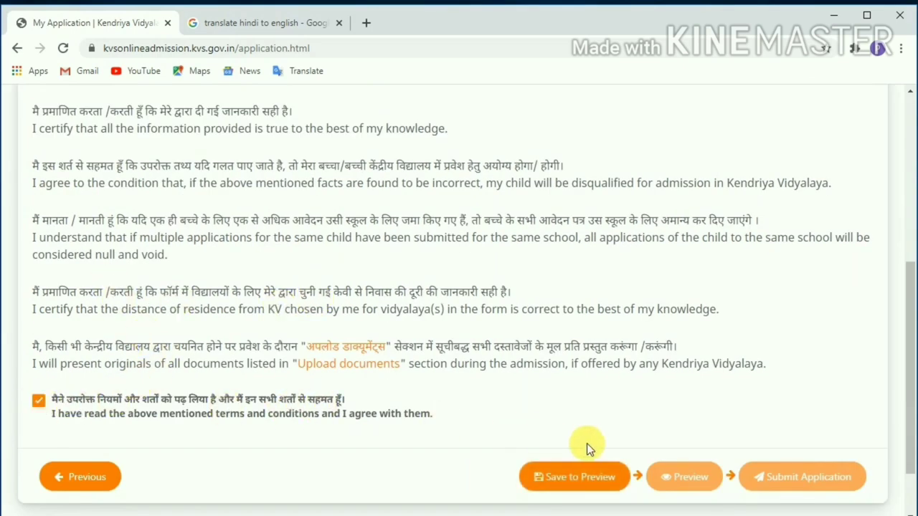
click(585, 480)
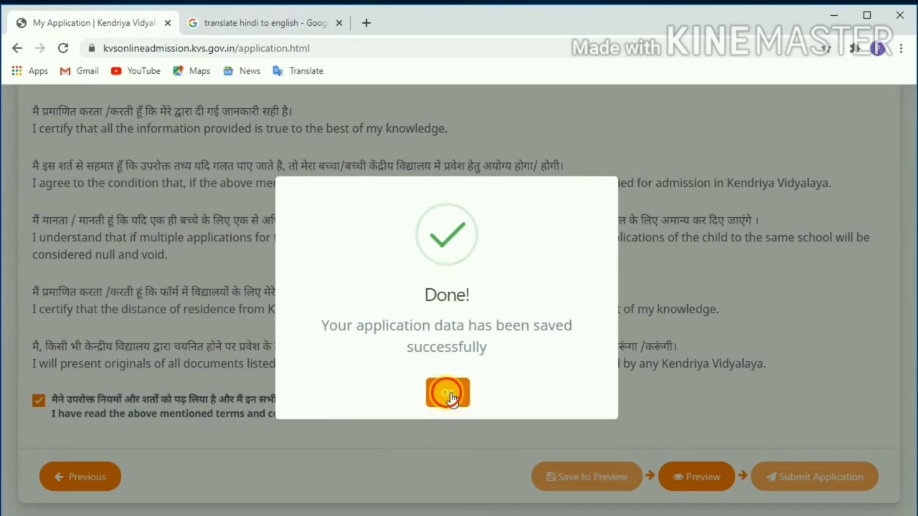
click(677, 394)
click(690, 482)
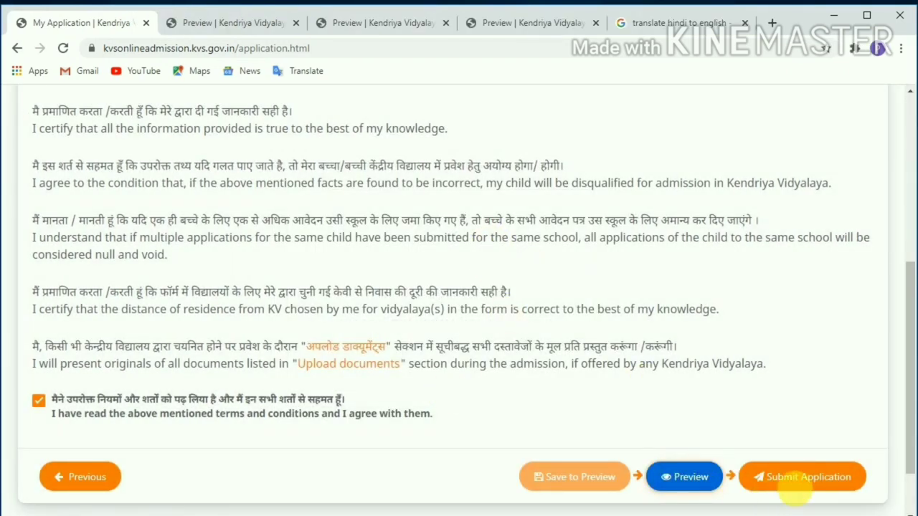
Submit the application, confirm with Yes, Submit, and enter the received OTP to verify it
click(809, 482)
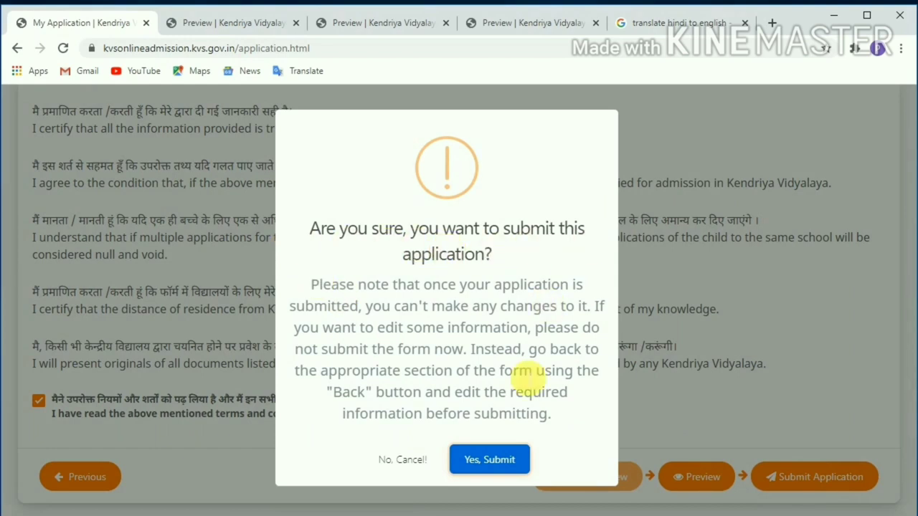
click(491, 460)
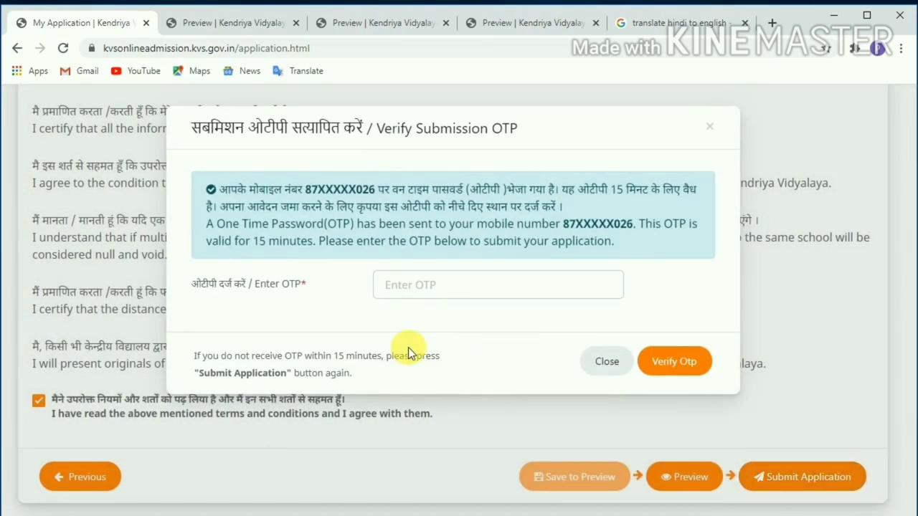
click(433, 294)
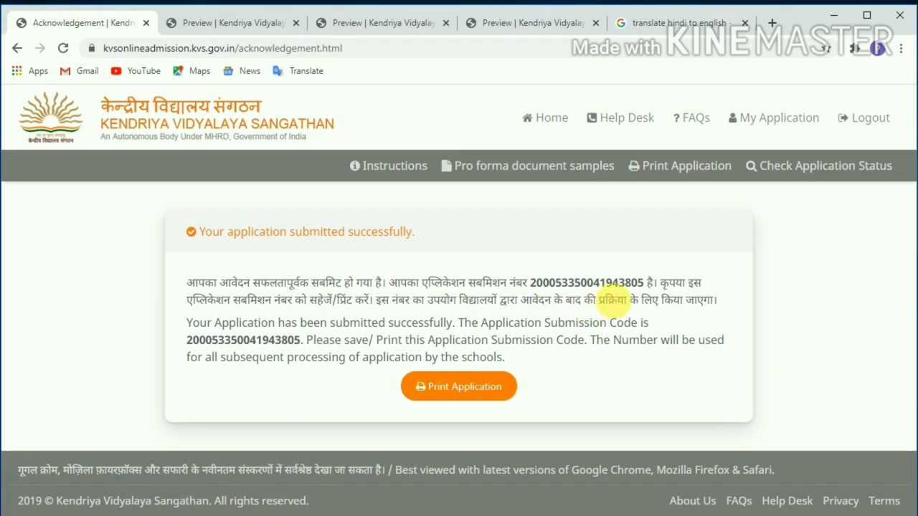
Print the submitted application from its preview, then view its status showing 'Application submitted'
click(468, 387)
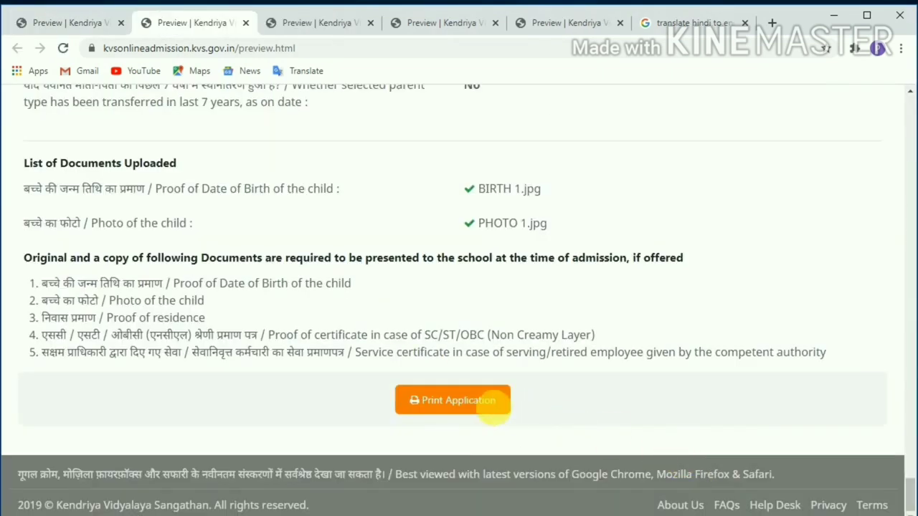
click(467, 401)
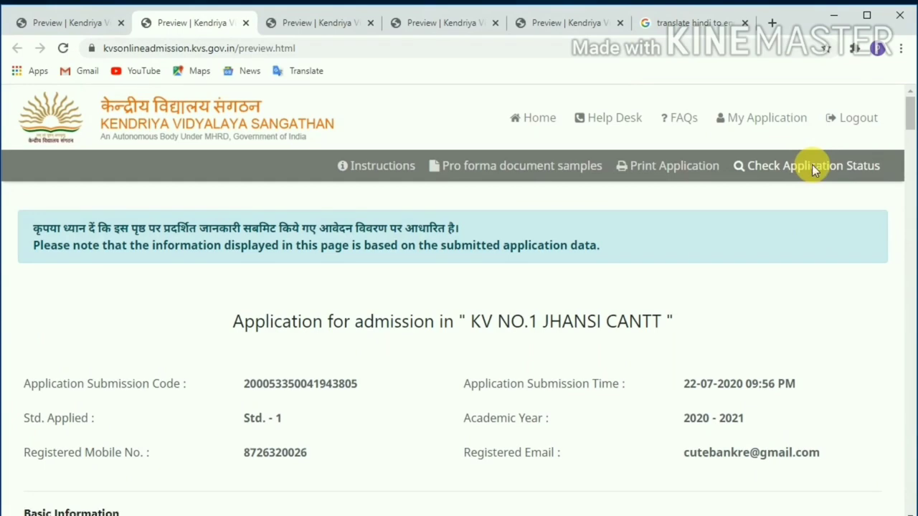
click(811, 165)
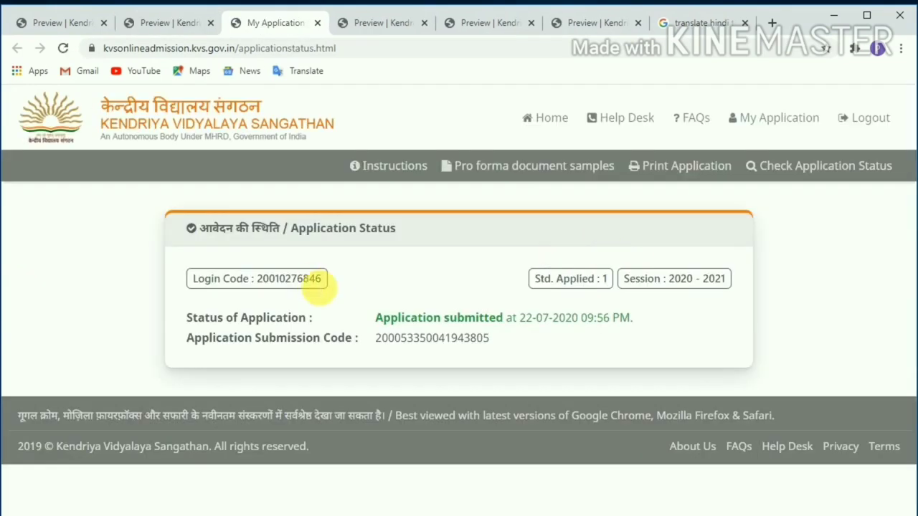